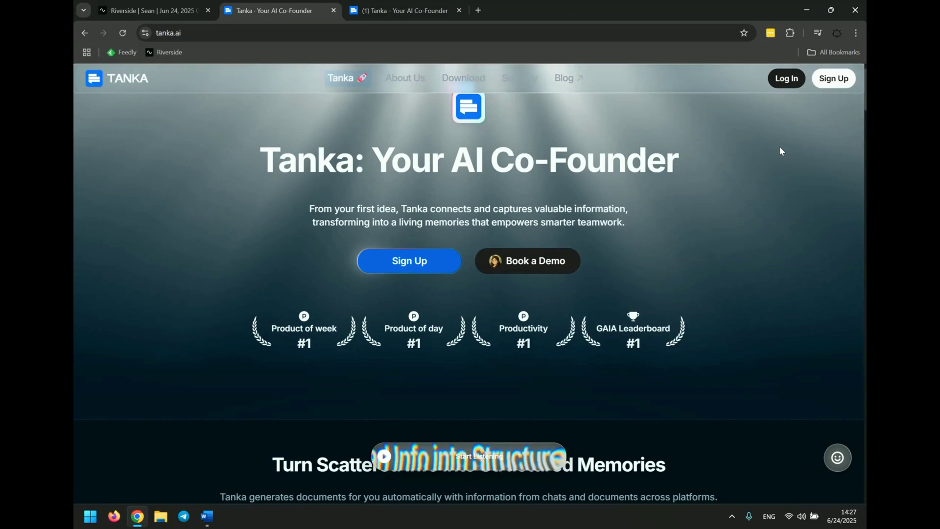
# - Look over the Tanka home page from the hero section down to the sample document cards
pyautogui.scroll(-1, 779, 151)
pyautogui.scroll(-1, 779, 151)
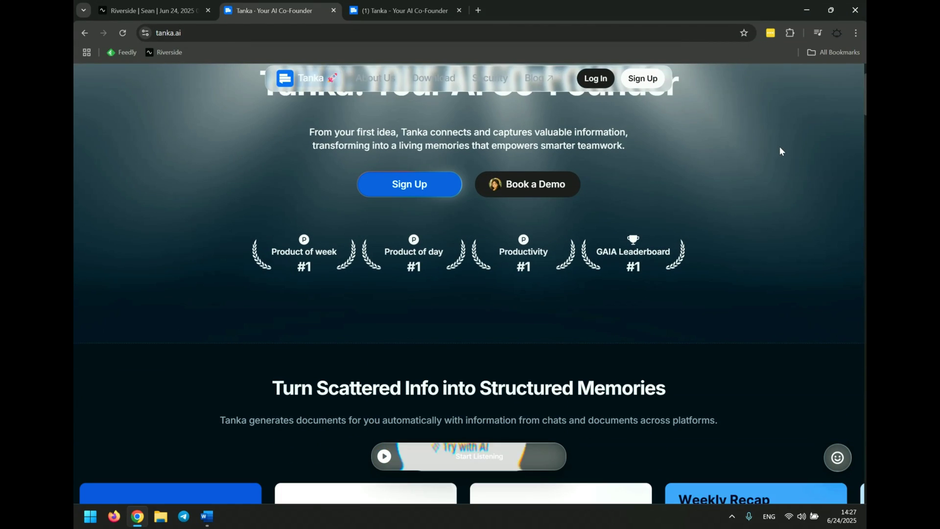
pyautogui.scroll(-2, 779, 151)
pyautogui.scroll(-1, 779, 151)
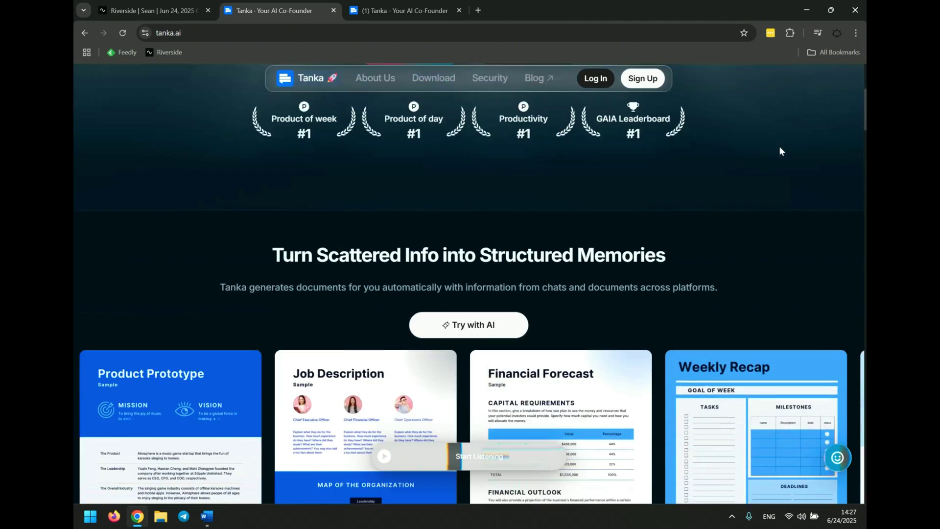
pyautogui.scroll(-1, 780, 149)
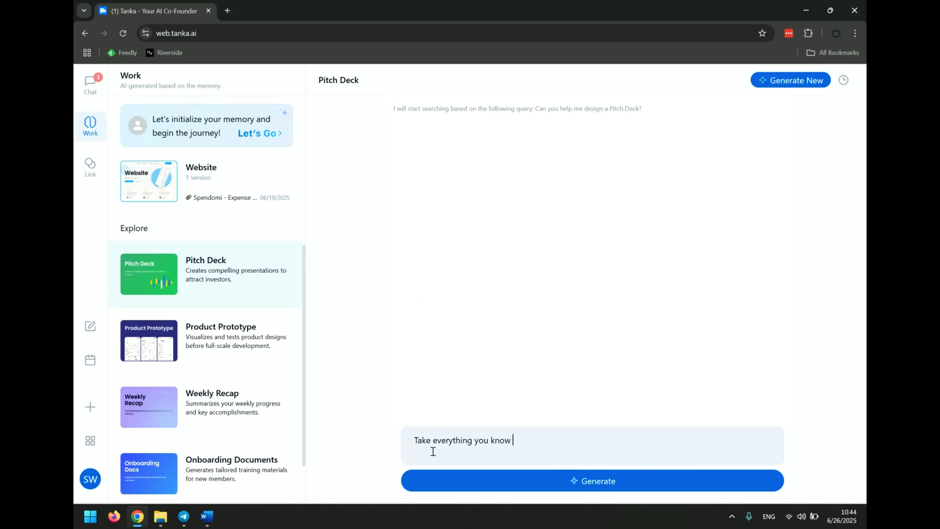
pyautogui.write('t Spendomi from the docu')
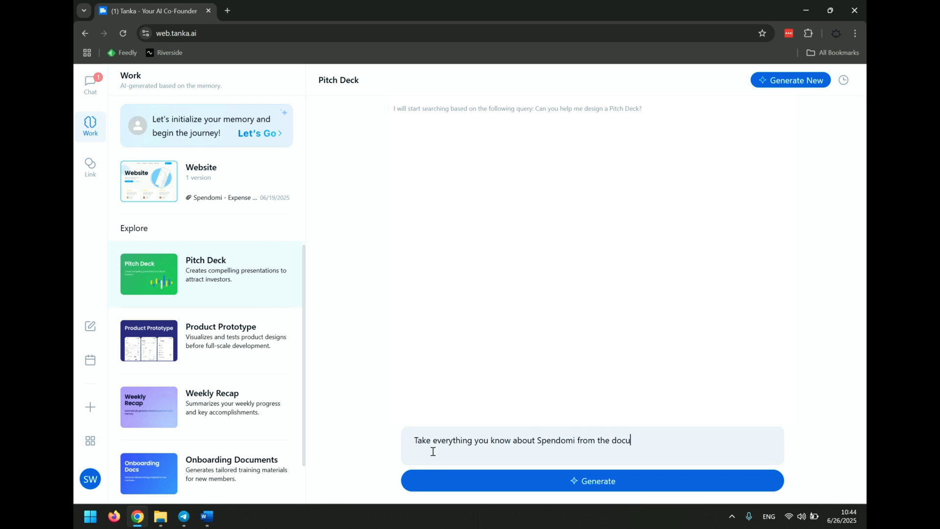
pyautogui.write("ments I've shared, along with ")
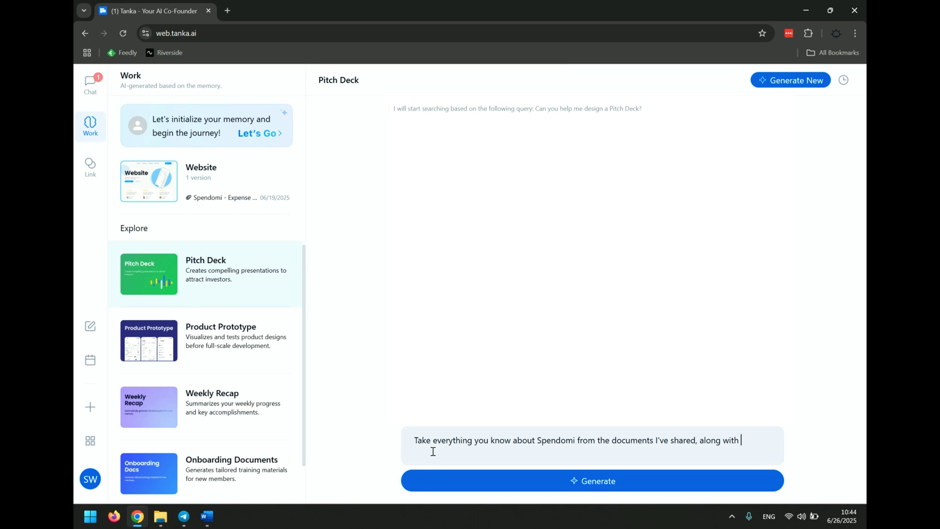
pyautogui.write('content from http')
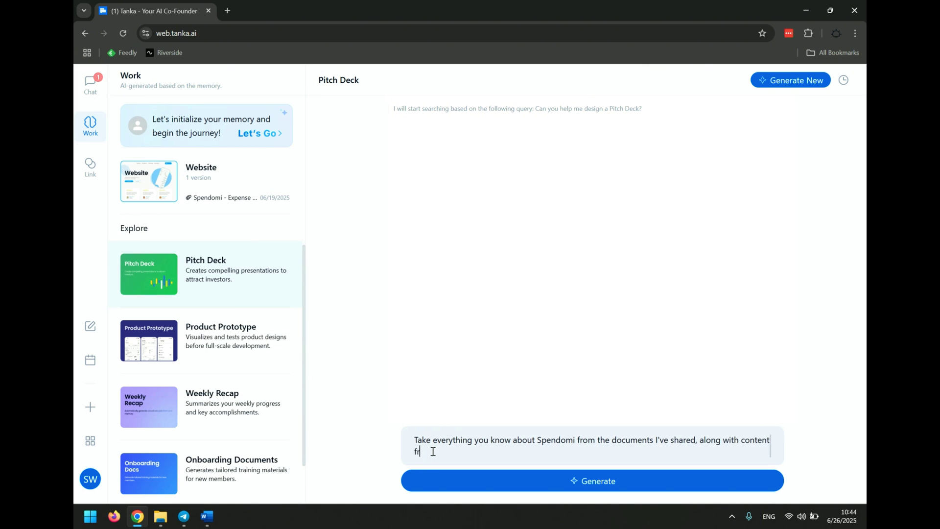
pyautogui.write('s://spendomi.com and use ')
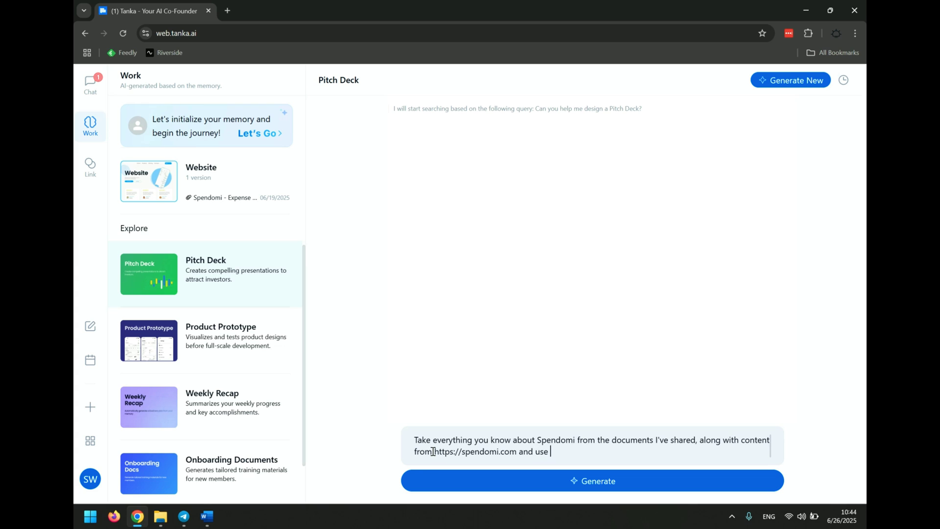
pyautogui.write('that as a foundation to build a ')
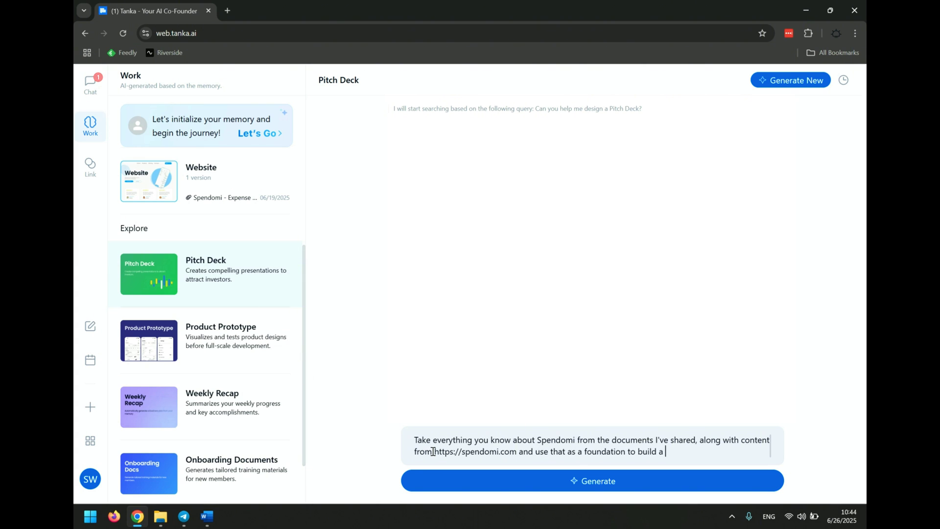
pyautogui.write('pitch deck for me to use with po')
pyautogui.write('tential investors.')
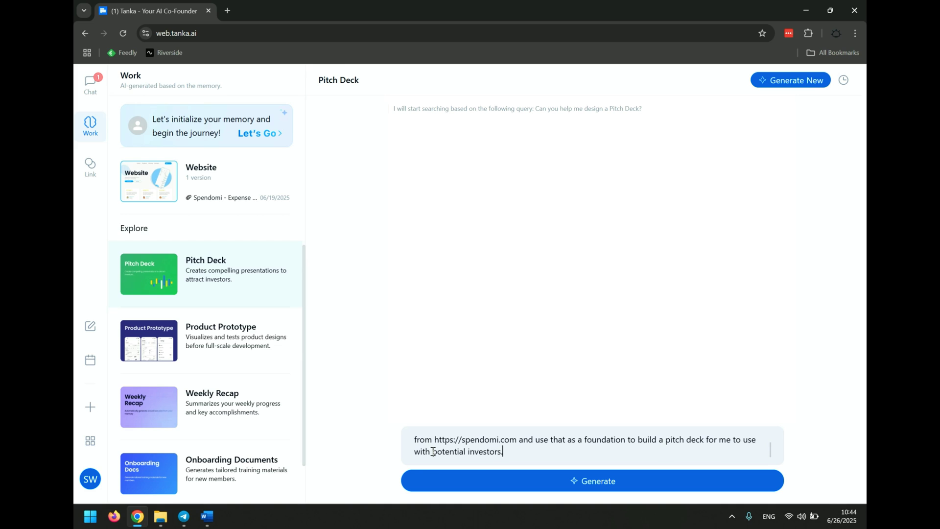
pyautogui.click(484, 480)
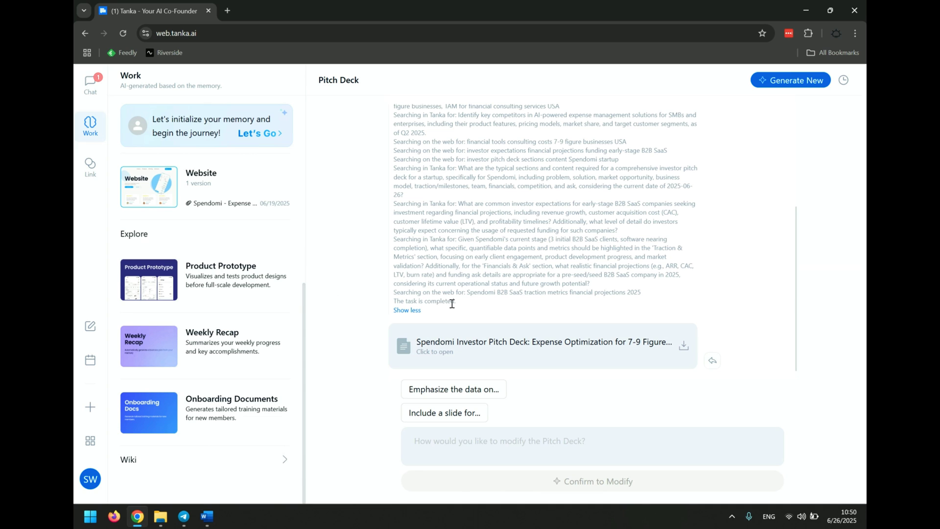
# - Open the generated Spendomi investor pitch deck, hide its sources, and review every slide from the title through to the last one
pyautogui.click(626, 346)
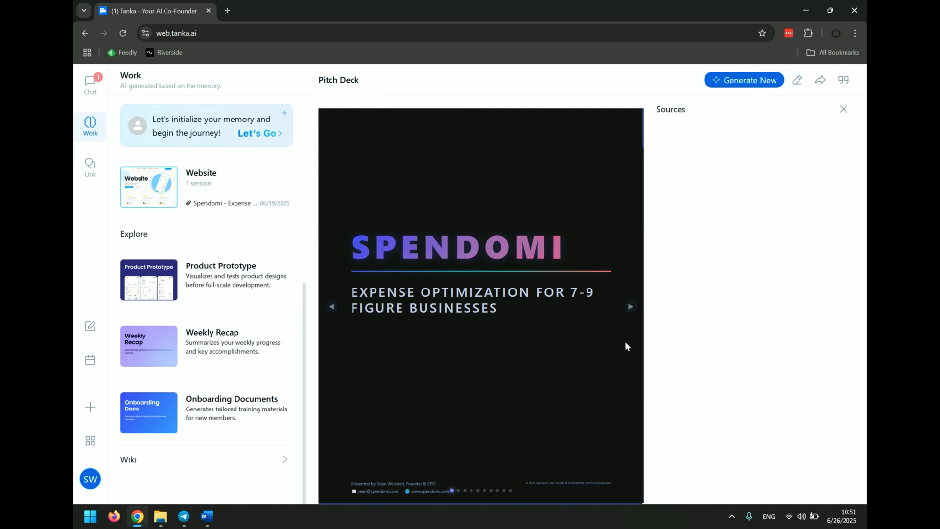
pyautogui.click(842, 108)
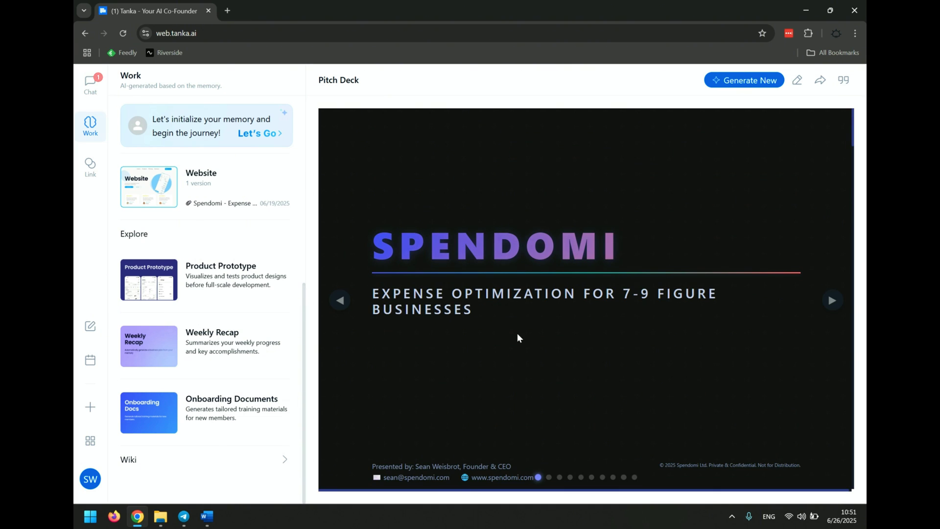
pyautogui.click(832, 301)
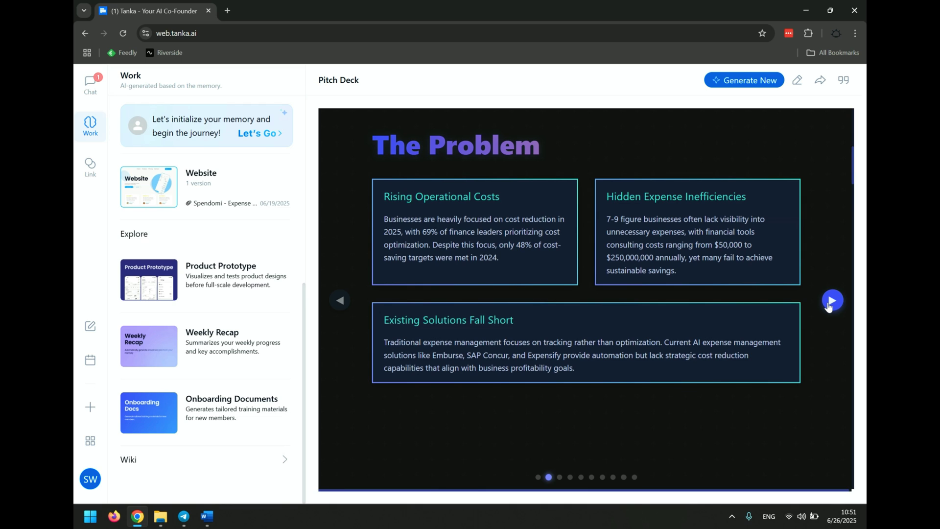
pyautogui.click(832, 301)
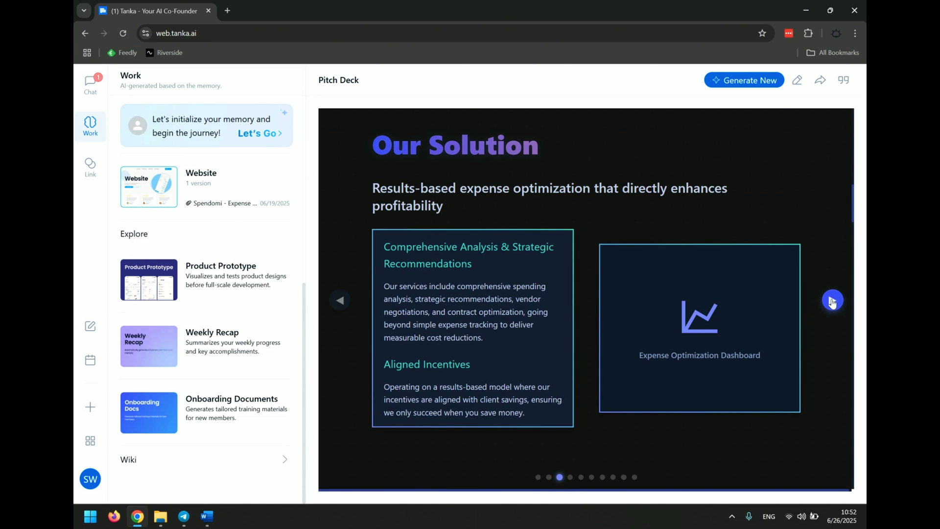
pyautogui.click(832, 301)
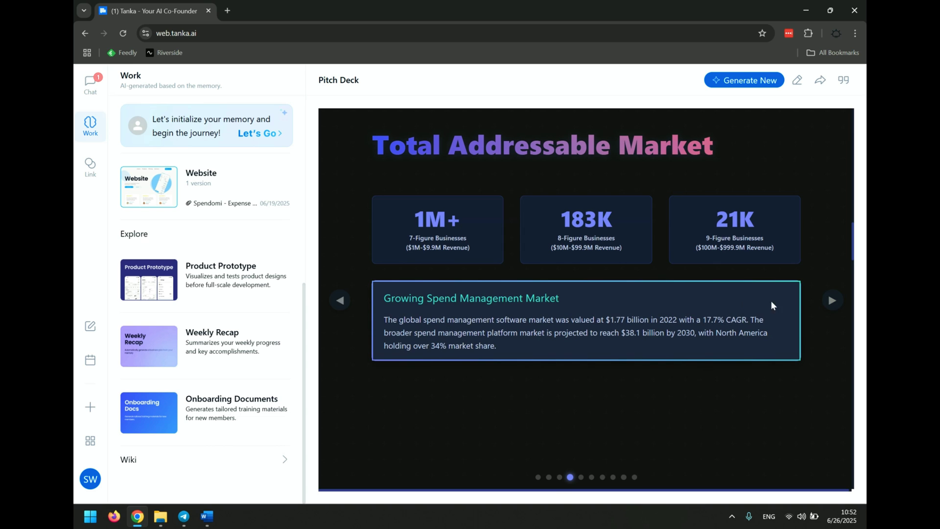
pyautogui.click(831, 301)
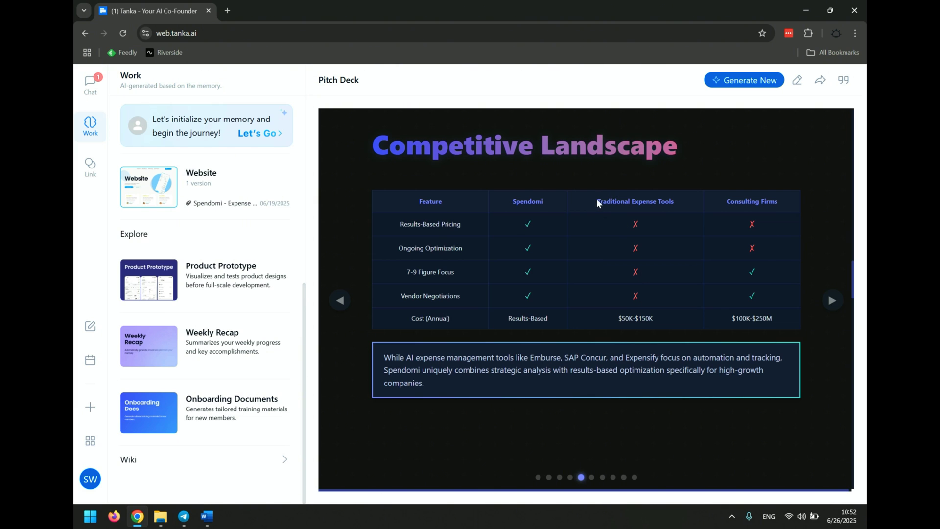
pyautogui.click(831, 300)
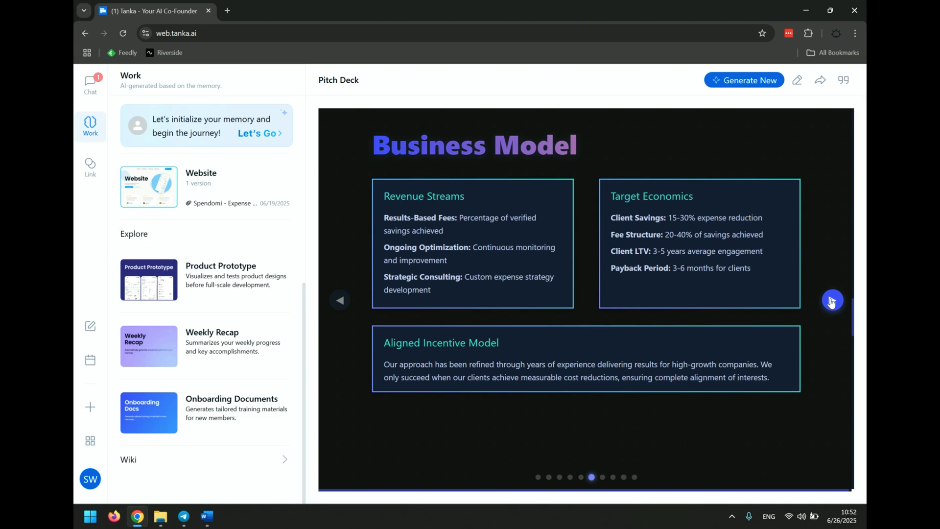
pyautogui.click(831, 300)
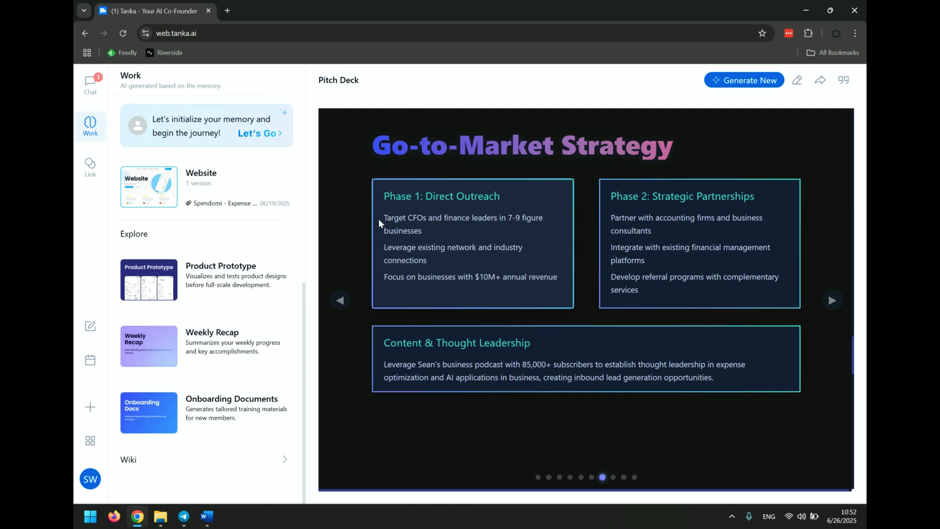
pyautogui.moveTo(385, 216); pyautogui.dragTo(442, 228)
pyautogui.click(444, 301)
pyautogui.click(832, 300)
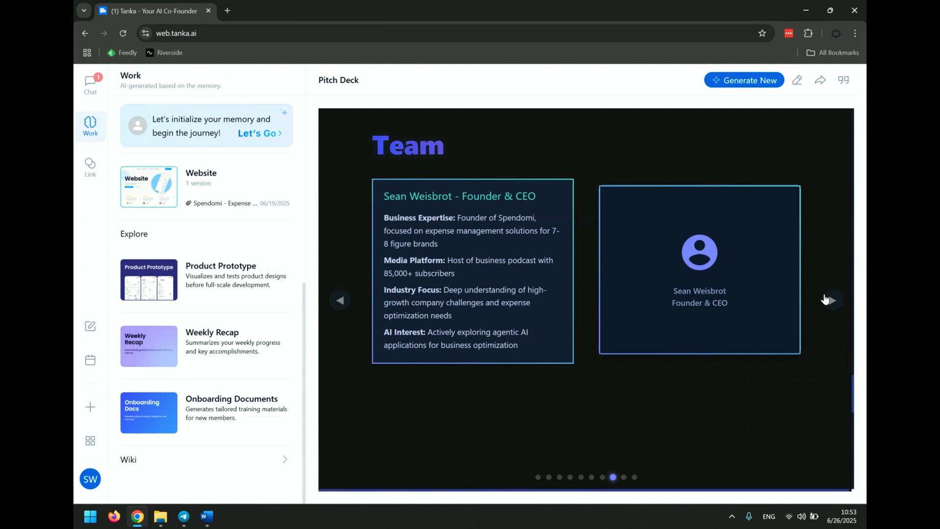
pyautogui.click(829, 300)
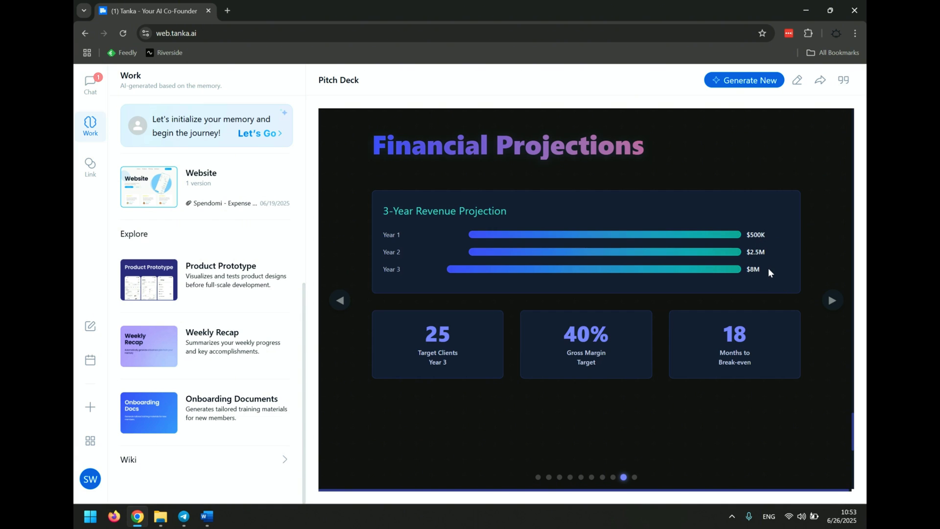
pyautogui.click(830, 302)
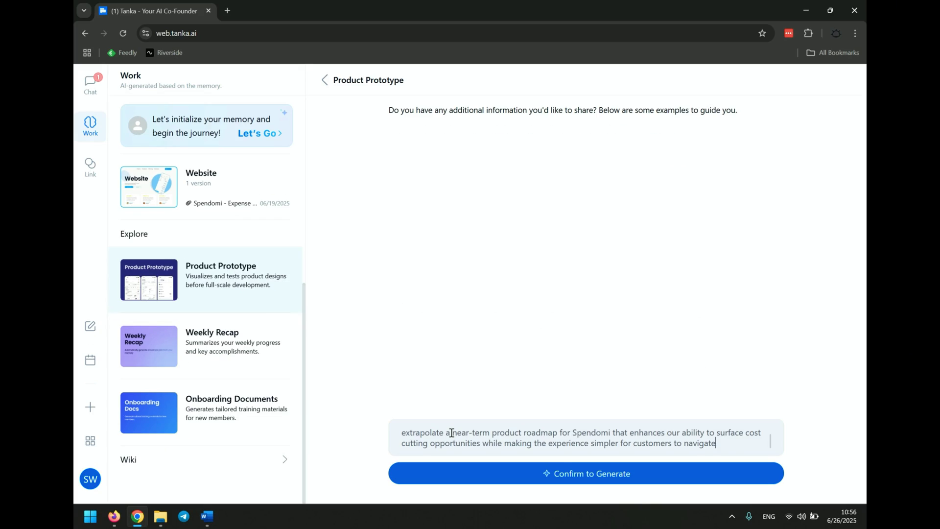
# - Generate the product prototype from the entered Spendomi roadmap prompt and close the versions list
pyautogui.click(471, 473)
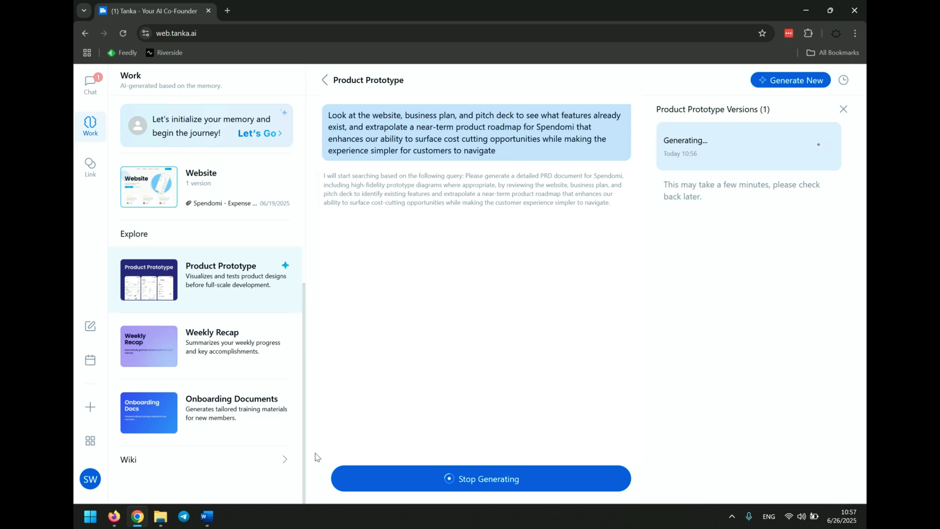
pyautogui.click(844, 109)
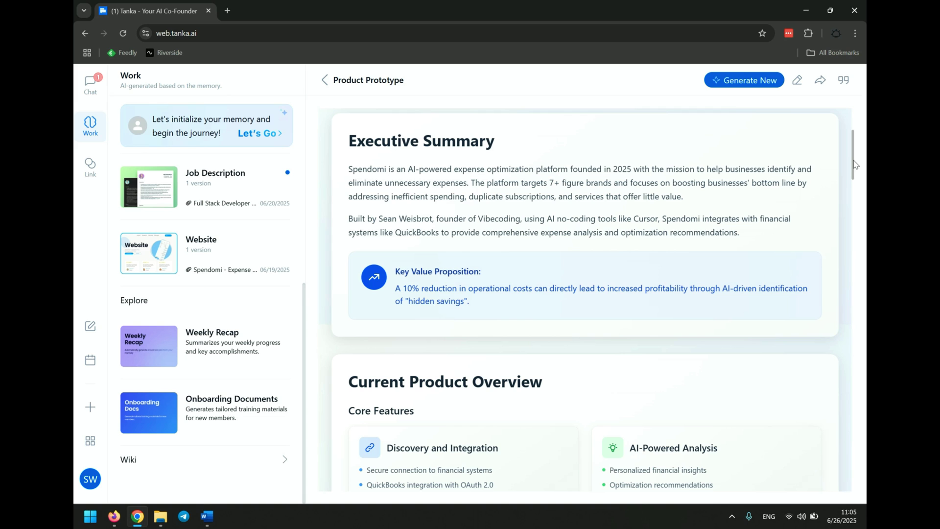
# - Examine the generated product prototype document, covering current features, architecture, roadmap phases, success metrics, technical requirements and high-fidelity prototypes
pyautogui.moveTo(854, 164); pyautogui.dragTo(853, 195)
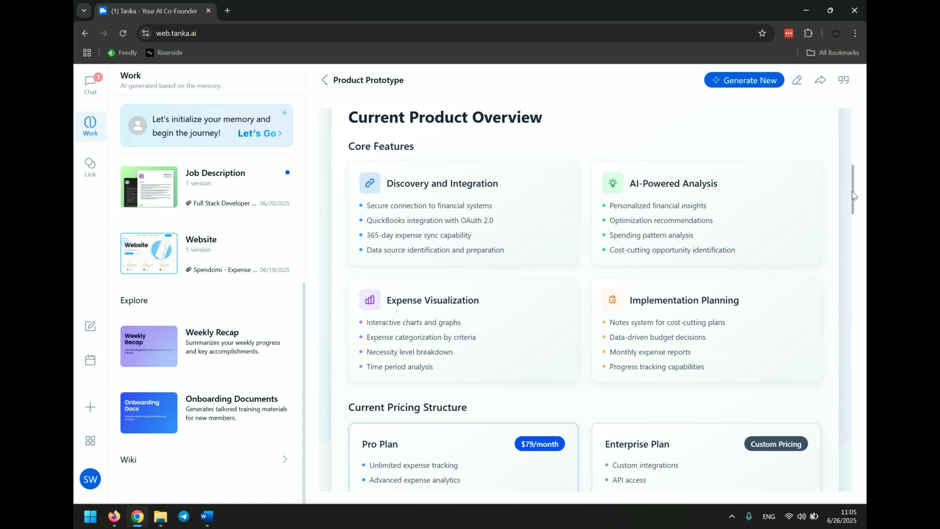
pyautogui.moveTo(852, 194); pyautogui.dragTo(858, 239)
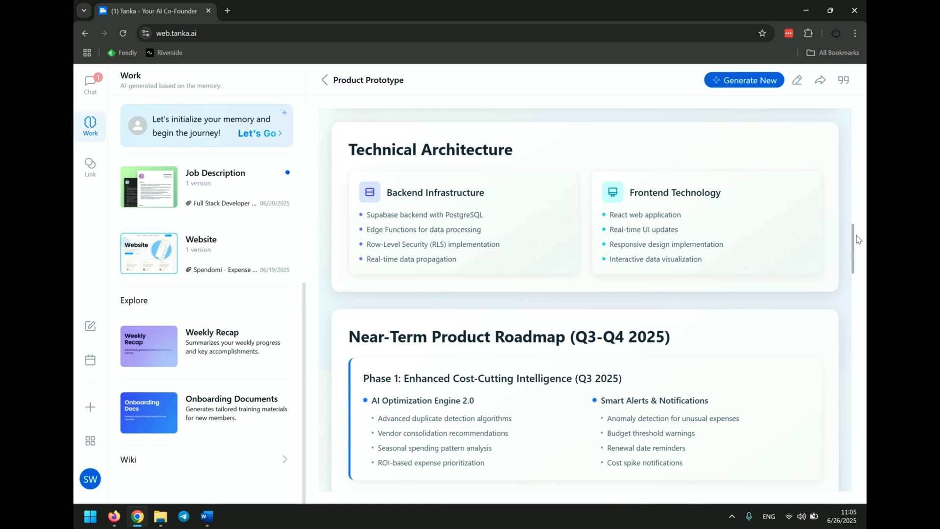
pyautogui.moveTo(858, 238); pyautogui.dragTo(854, 271)
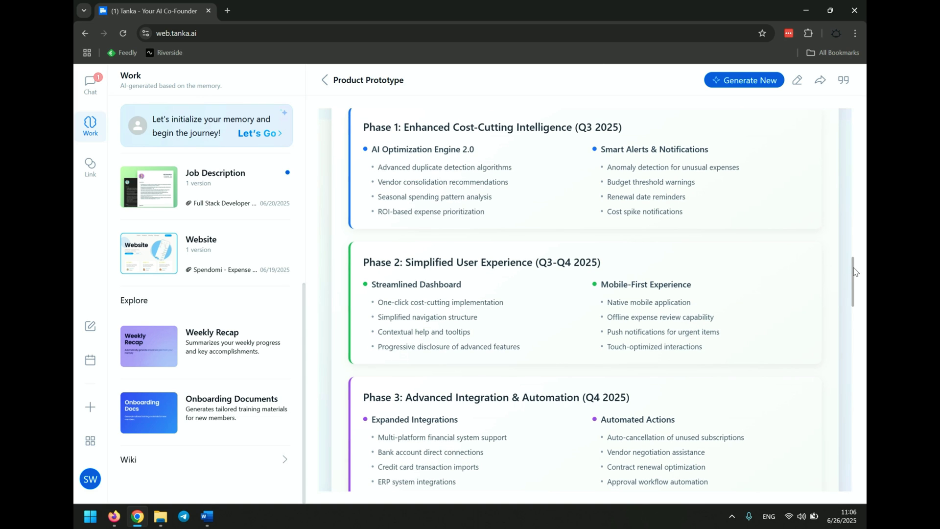
pyautogui.moveTo(855, 272)
pyautogui.mouseDown()
pyautogui.moveTo(854, 290)
pyautogui.moveTo(859, 273)
pyautogui.mouseUp()
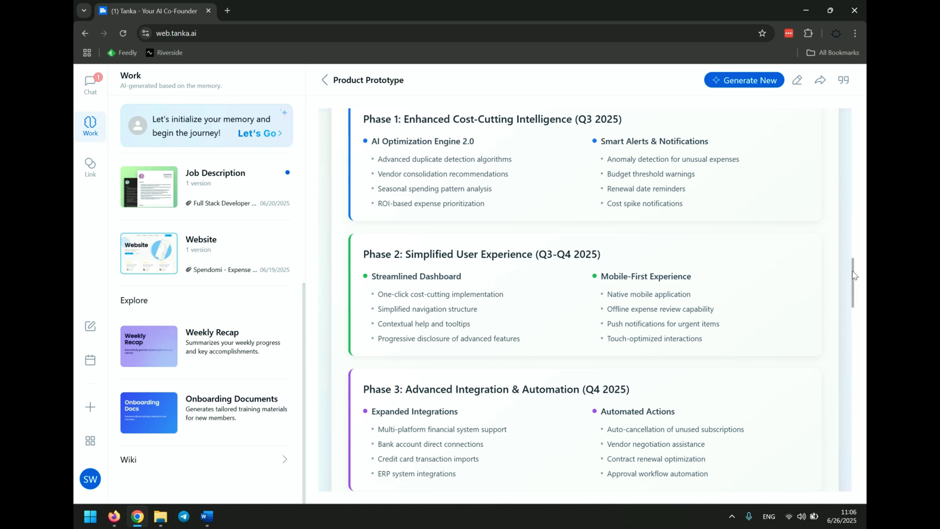
pyautogui.moveTo(854, 276); pyautogui.dragTo(854, 306)
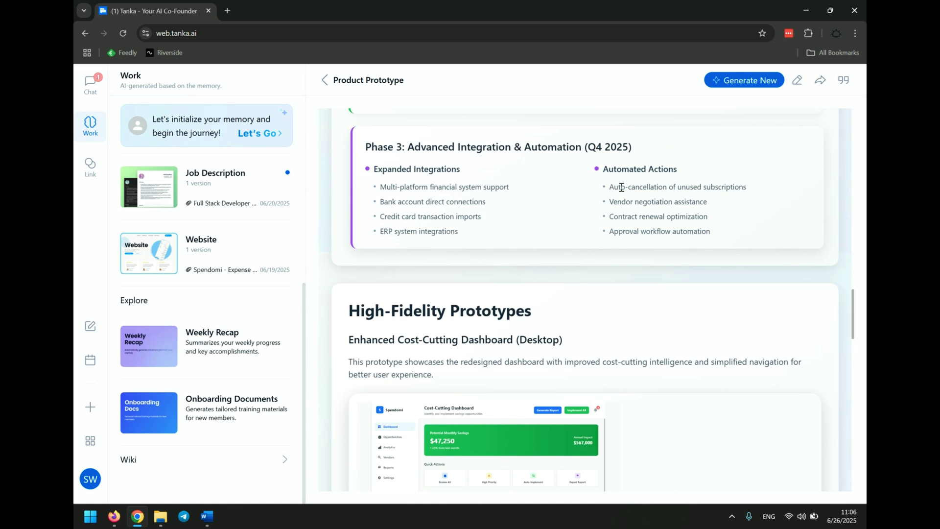
pyautogui.moveTo(609, 188); pyautogui.dragTo(714, 211)
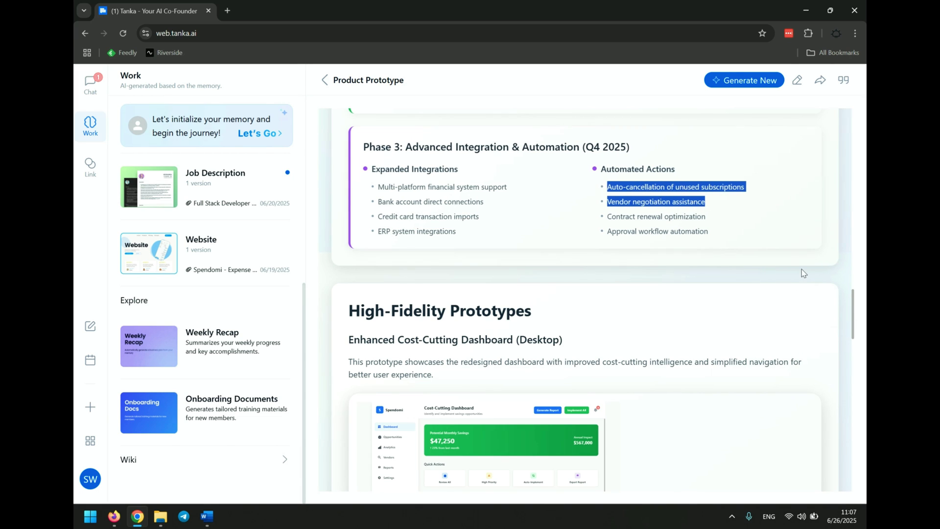
pyautogui.scroll(-10, 803, 272)
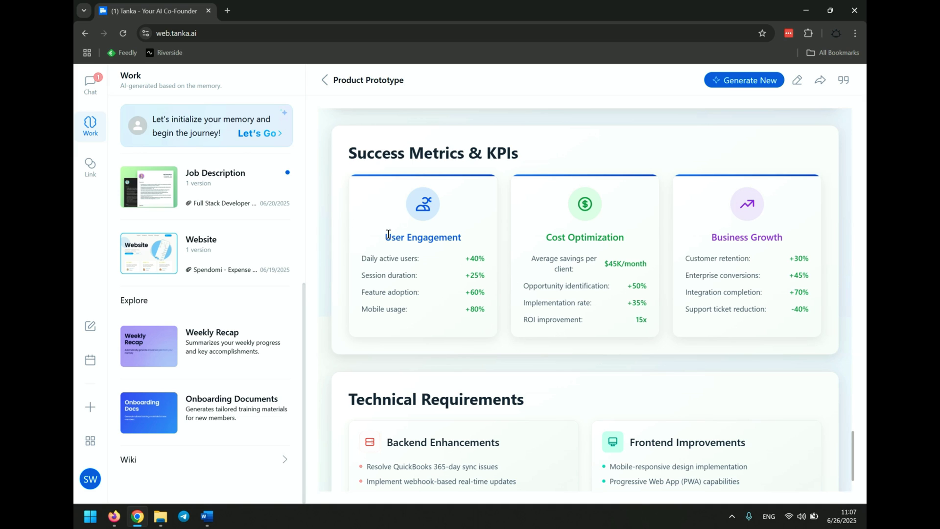
pyautogui.moveTo(388, 235); pyautogui.dragTo(776, 316)
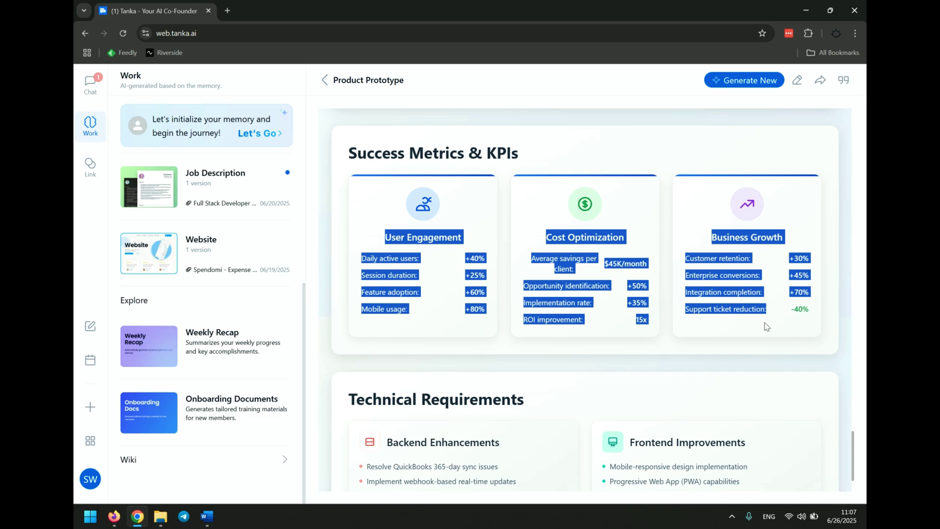
pyautogui.click(767, 326)
pyautogui.scroll(-2, 761, 328)
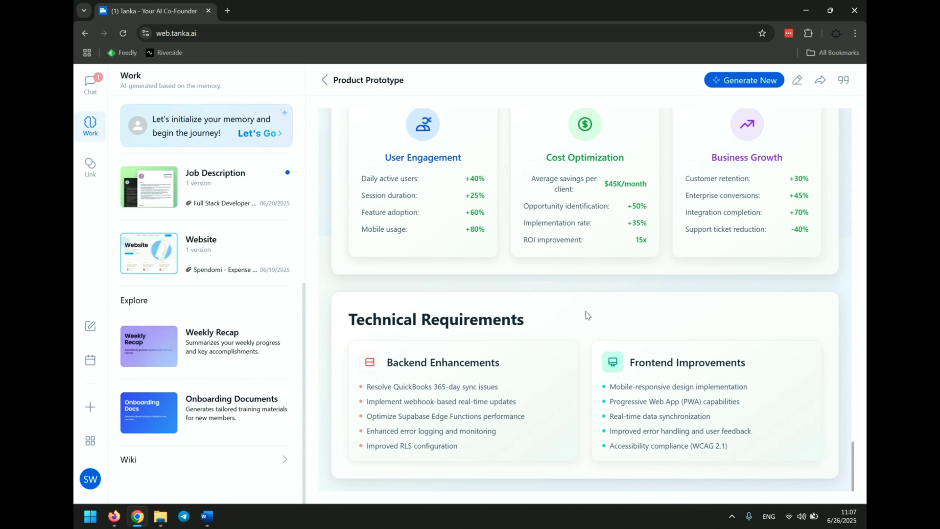
pyautogui.scroll(10, 588, 315)
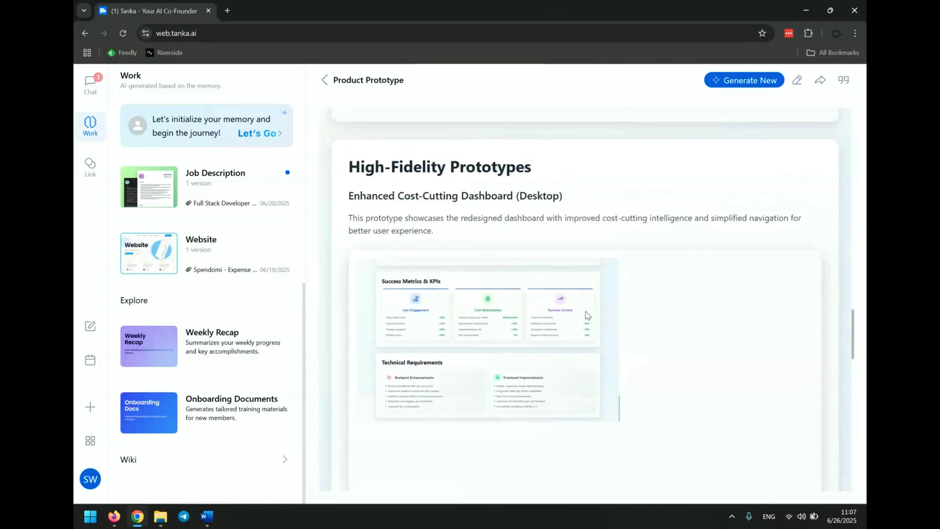